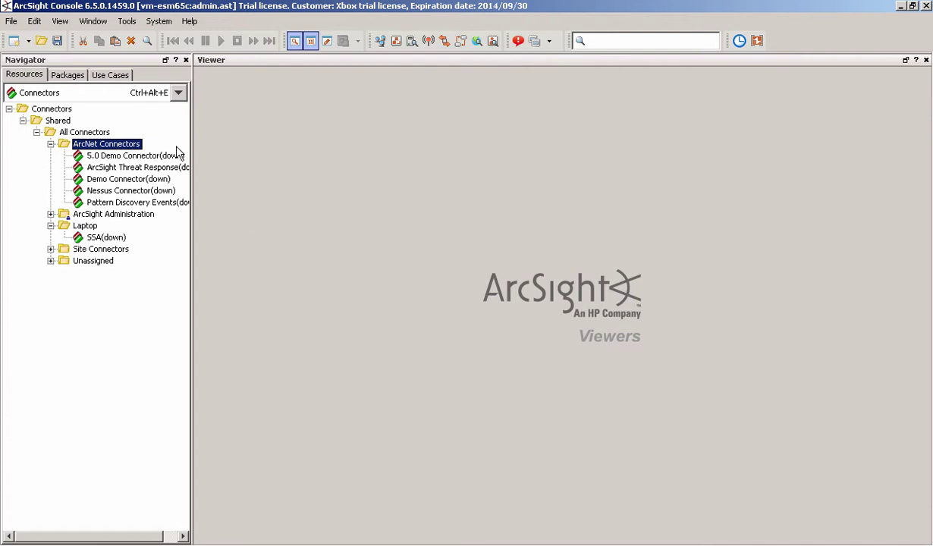
- Import the ArcSight-SolutionPackage-RepSM.1.5.1262.0.arb bundle from E:\Temp on the Packages tab
{"action": "left_click", "coordinate": [85, 79]}
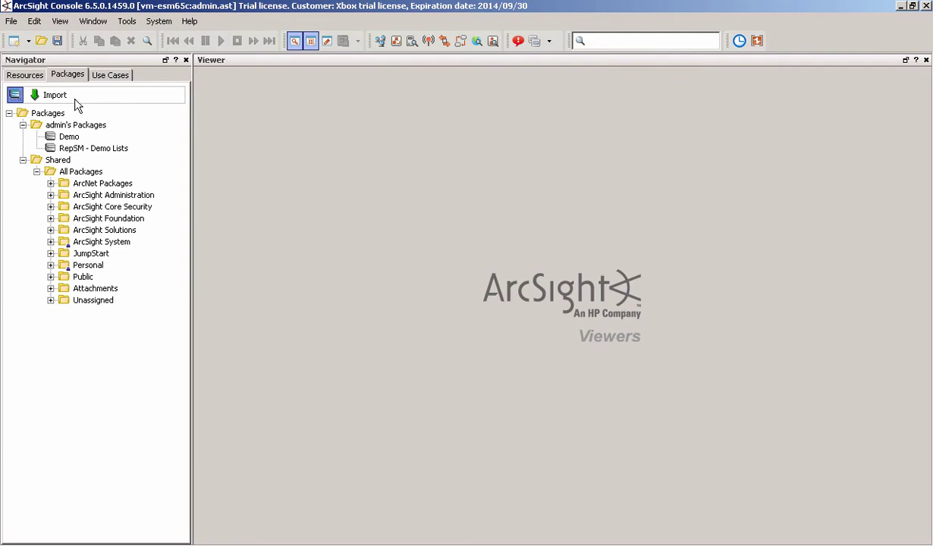
{"action": "left_click", "coordinate": [52, 99]}
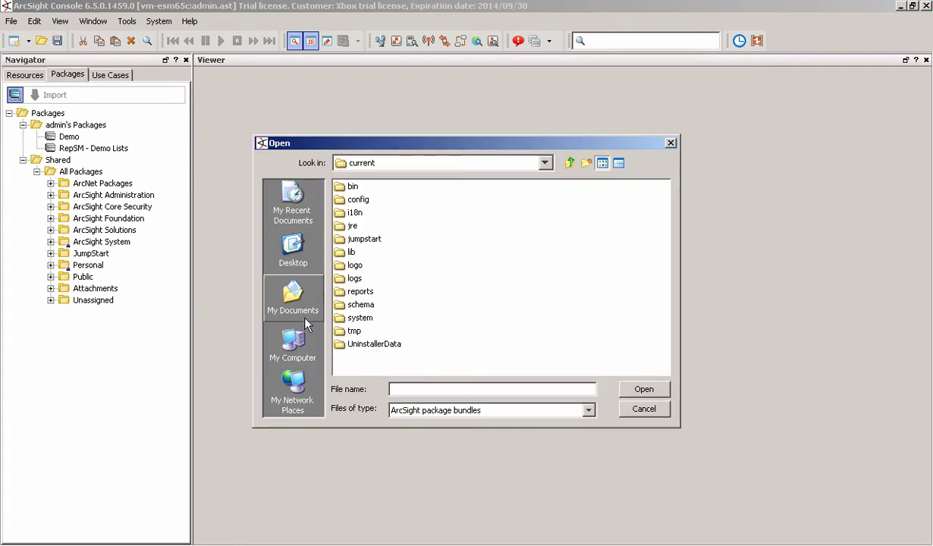
{"action": "left_click", "coordinate": [306, 332]}
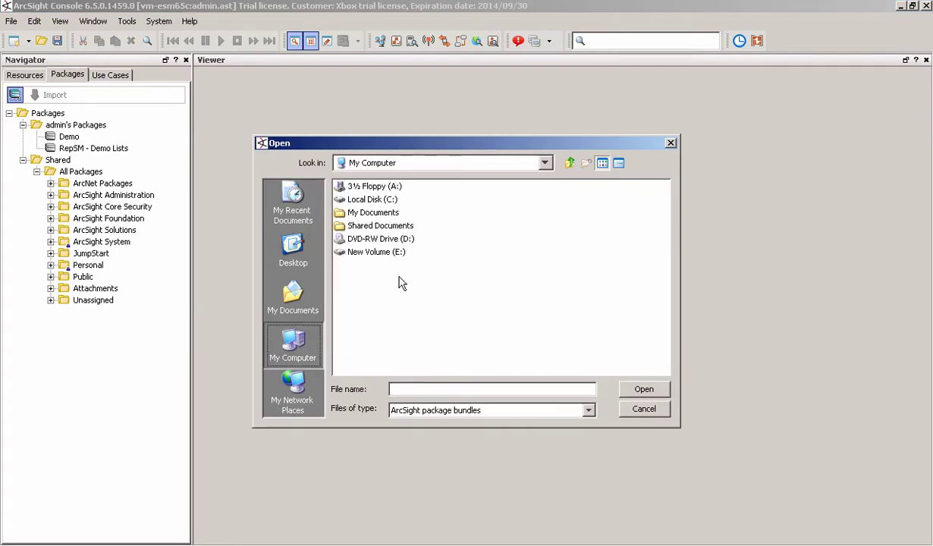
{"action": "left_click", "coordinate": [394, 255]}
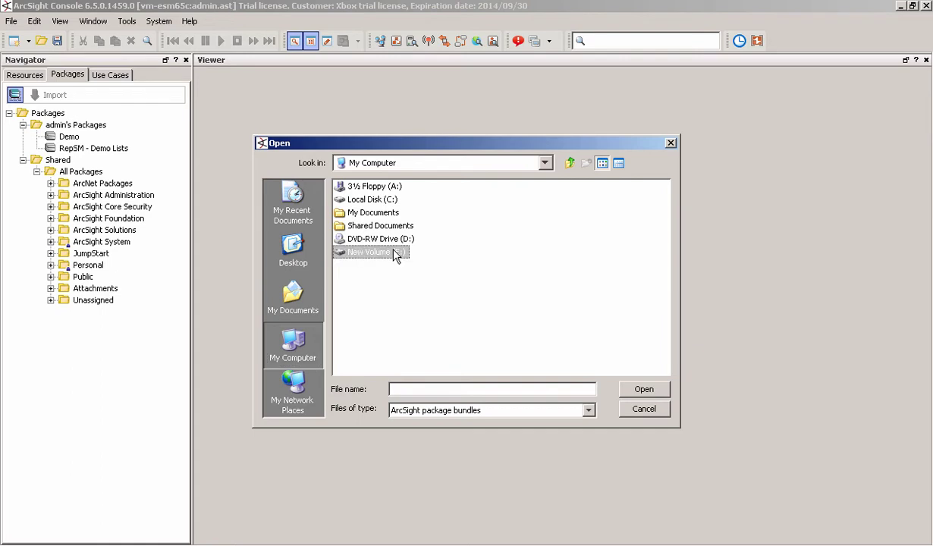
{"action": "double_click", "coordinate": [395, 255]}
{"action": "left_click", "coordinate": [354, 241]}
{"action": "double_click", "coordinate": [354, 241]}
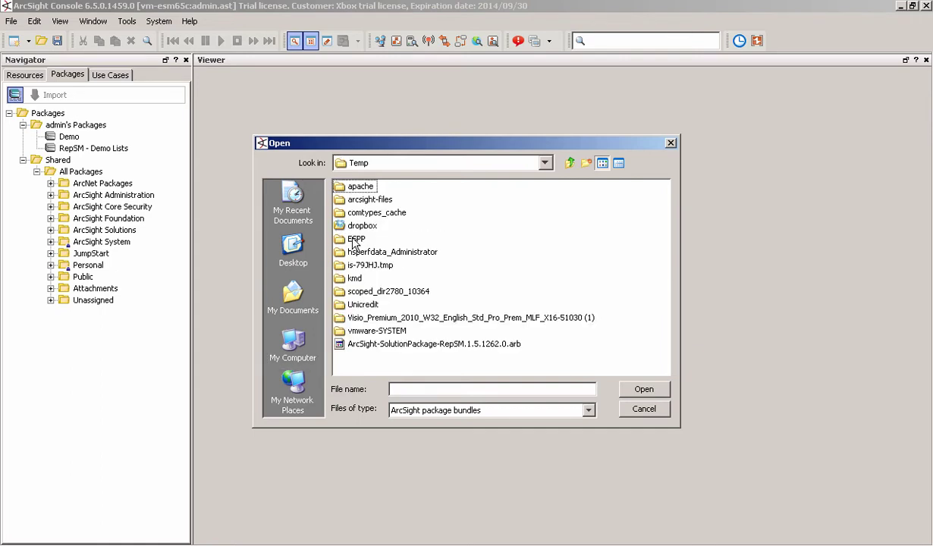
{"action": "left_click", "coordinate": [470, 346]}
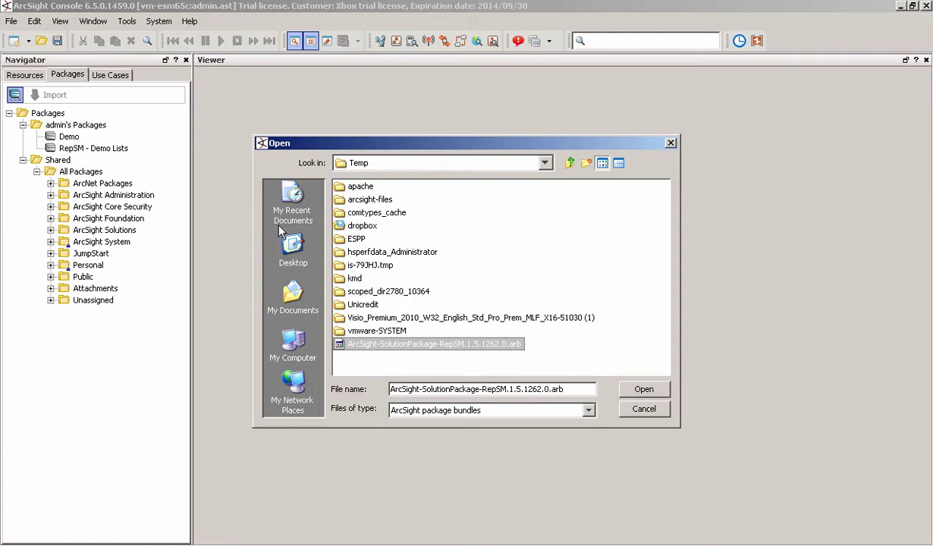
{"action": "left_click", "coordinate": [636, 390]}
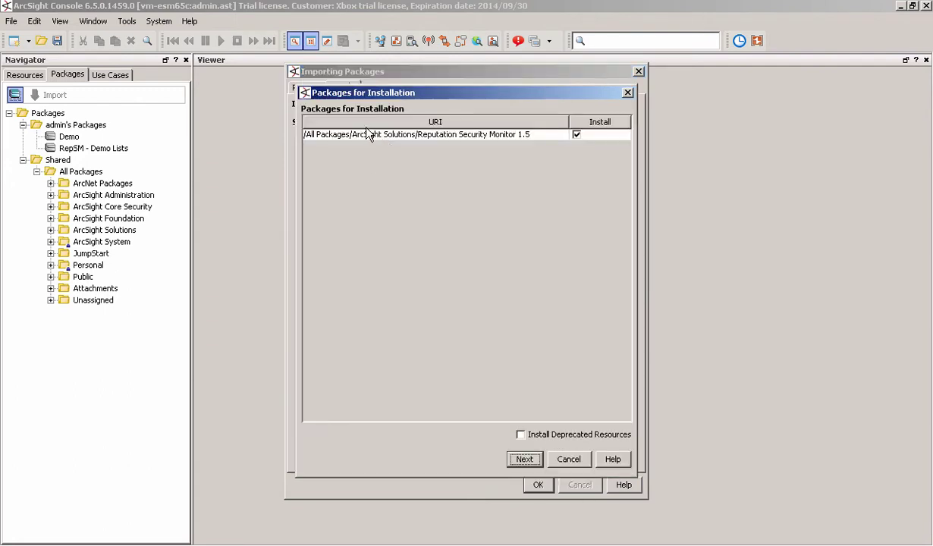
- Install Reputation Security Monitor 1.5 and dismiss the installation summary report
{"action": "left_click", "coordinate": [522, 458]}
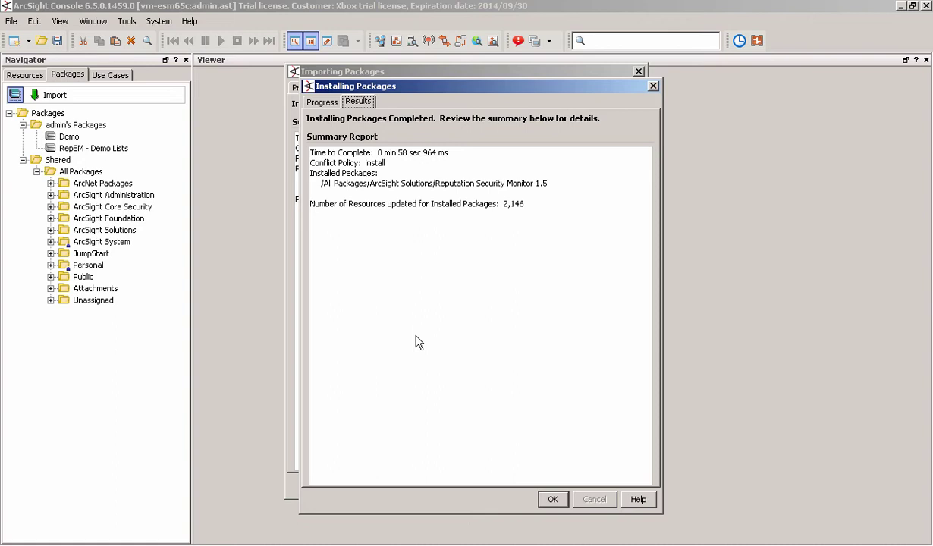
{"action": "left_click", "coordinate": [549, 500]}
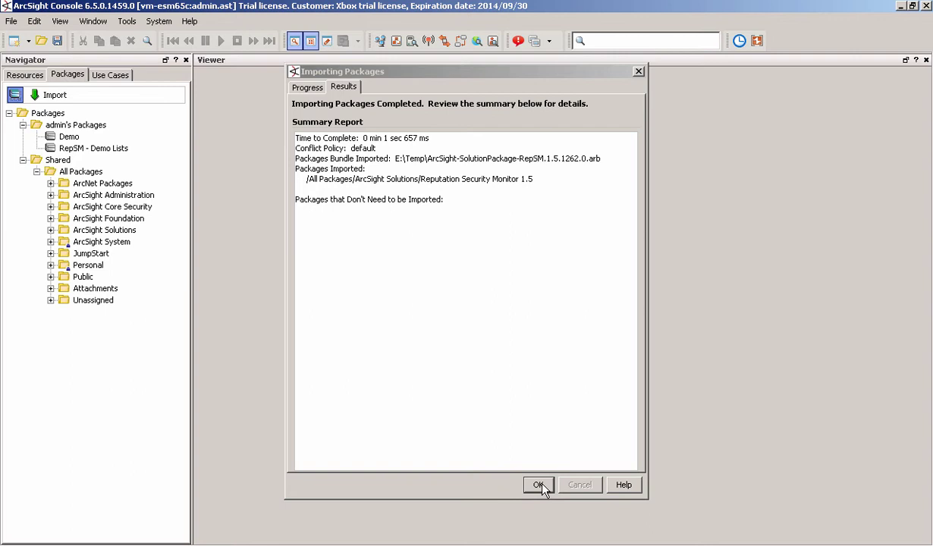
- Close the import results and expand the ArcSight Solutions packages folder in a wider Navigator
{"action": "left_click", "coordinate": [538, 485]}
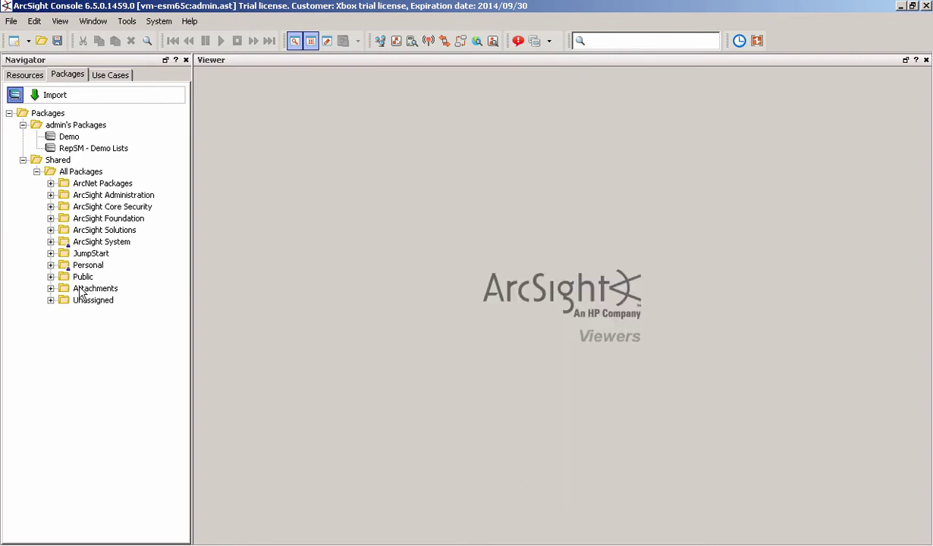
{"action": "left_click", "coordinate": [50, 230]}
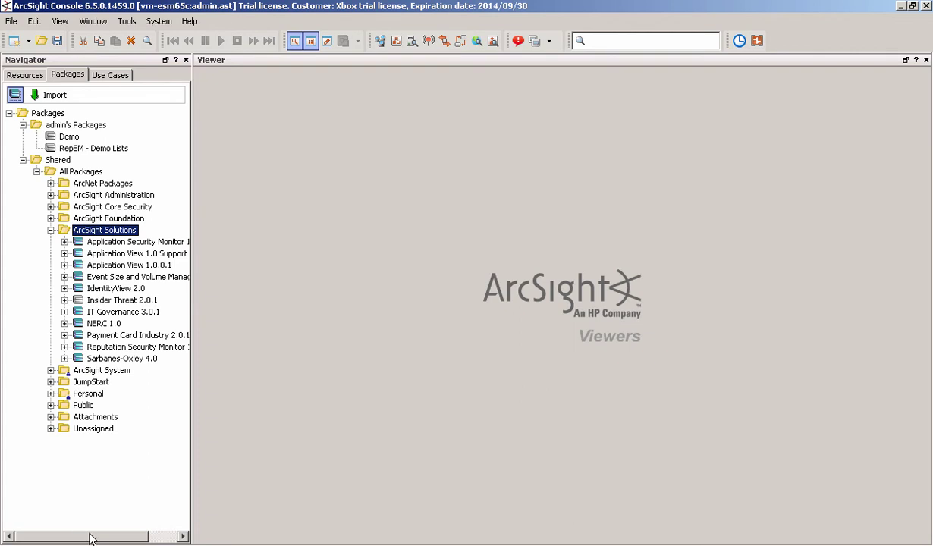
{"action": "left_click_drag", "start_coordinate": [89, 538], "coordinate": [129, 536]}
- Browse the Reputation Security Monitor 1.5 package's resource folders, then collapse the package
{"action": "left_click", "coordinate": [74, 348]}
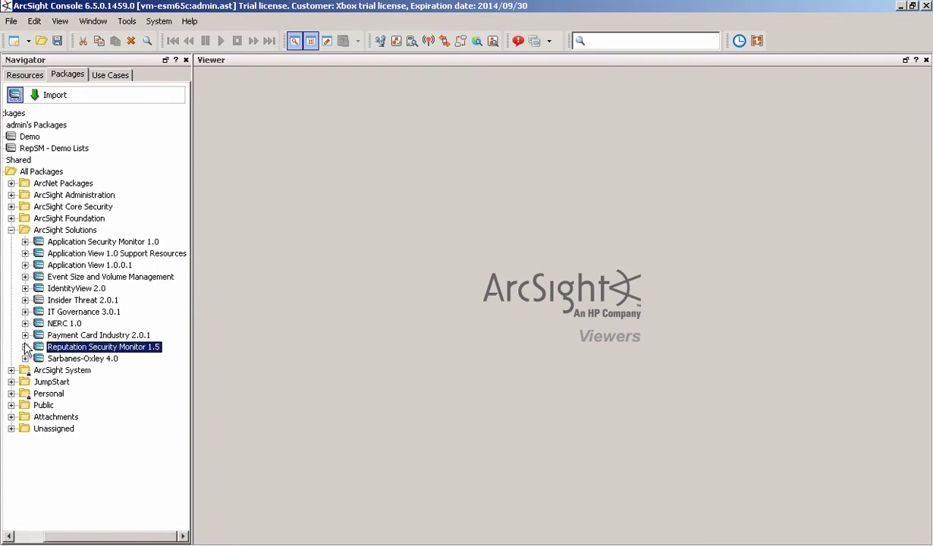
{"action": "left_click", "coordinate": [25, 347]}
{"action": "scroll", "coordinate": [185, 394], "scroll_direction": "down", "scroll_amount": 3}
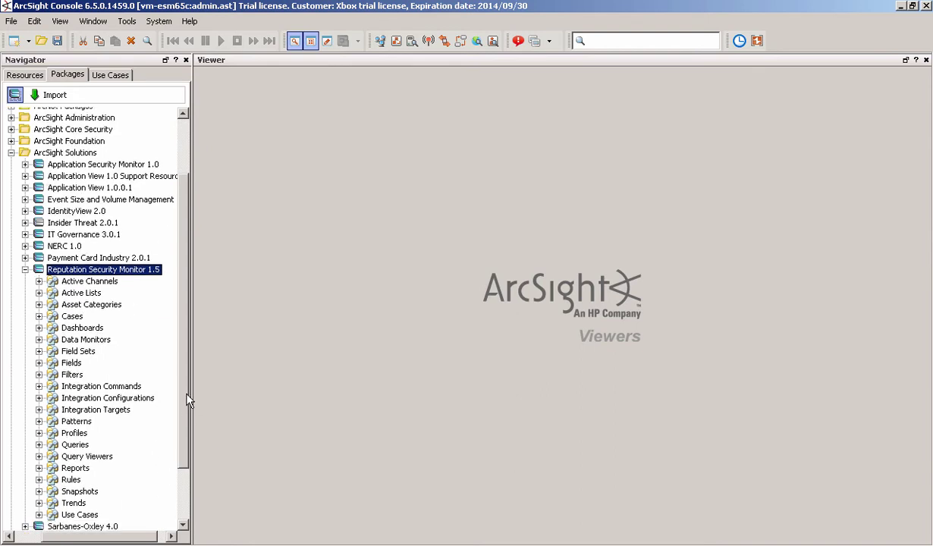
{"action": "scroll", "coordinate": [187, 402], "scroll_direction": "down", "scroll_amount": 1}
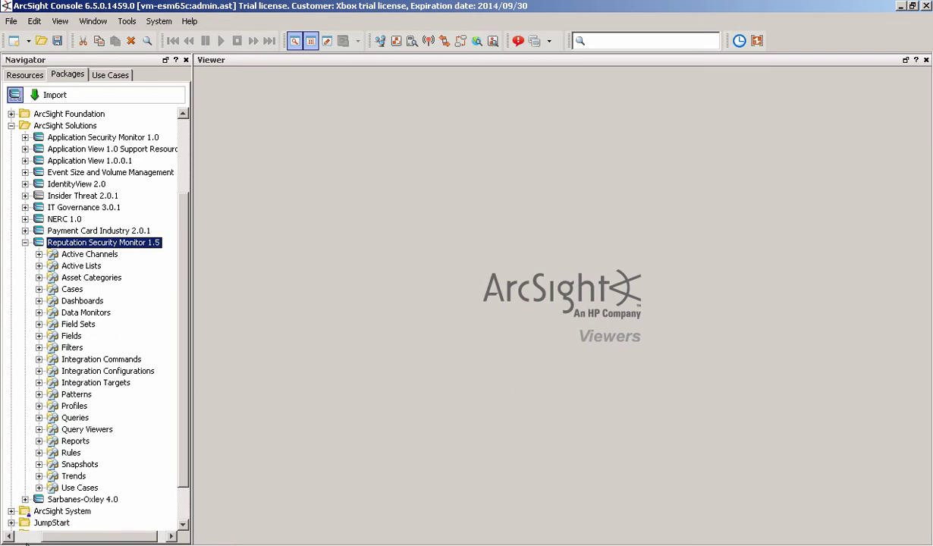
{"action": "left_click", "coordinate": [28, 537]}
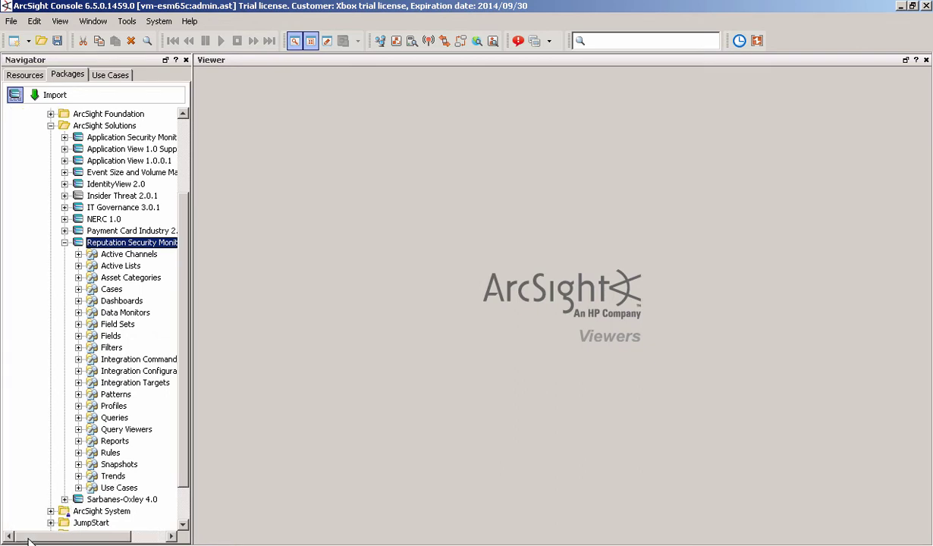
{"action": "left_click", "coordinate": [64, 242]}
- Show the Rules resources in the Navigator and expand the Real-time Rules folder
{"action": "left_click", "coordinate": [23, 75]}
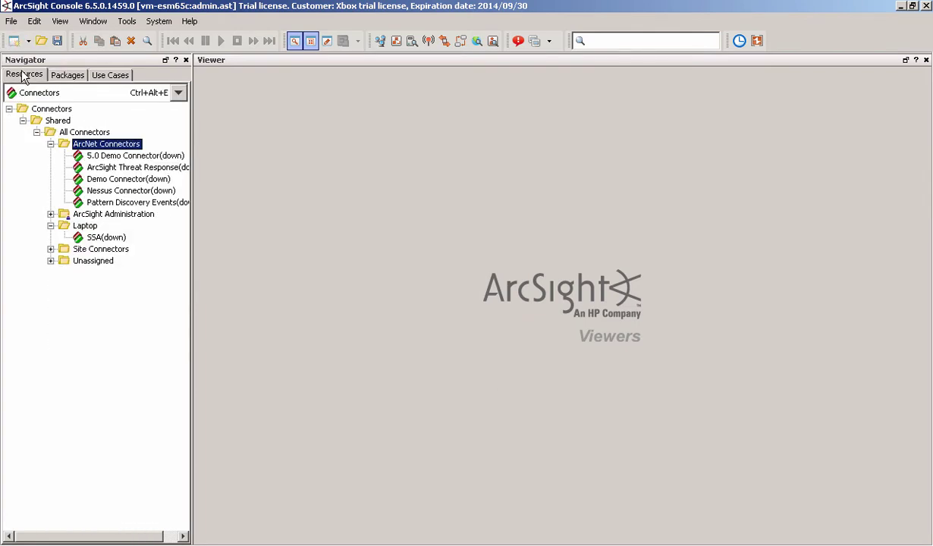
{"action": "left_click", "coordinate": [53, 93]}
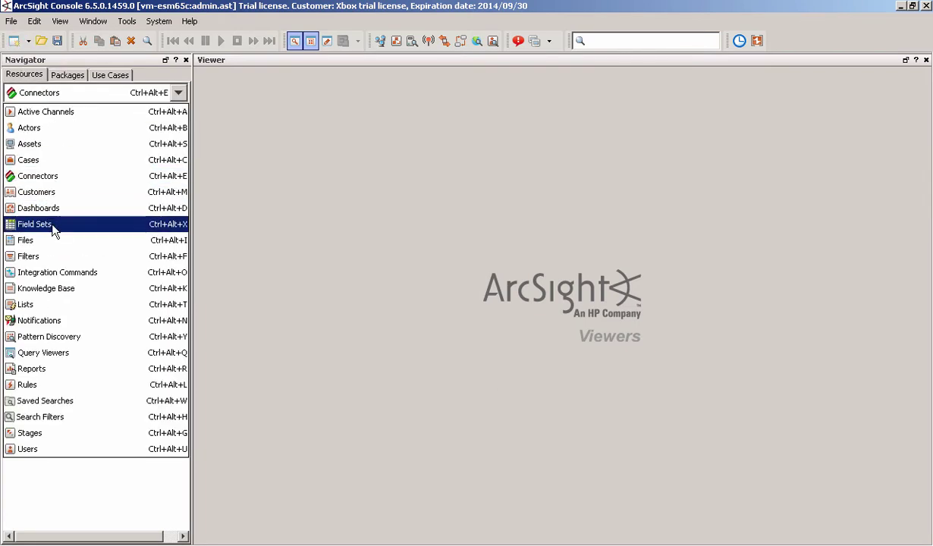
{"action": "left_click", "coordinate": [53, 389]}
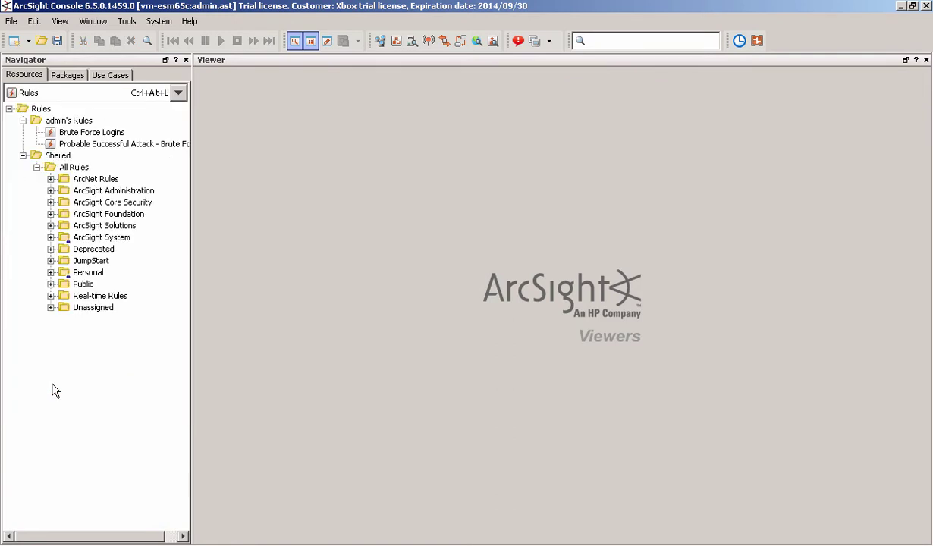
{"action": "left_click", "coordinate": [50, 296]}
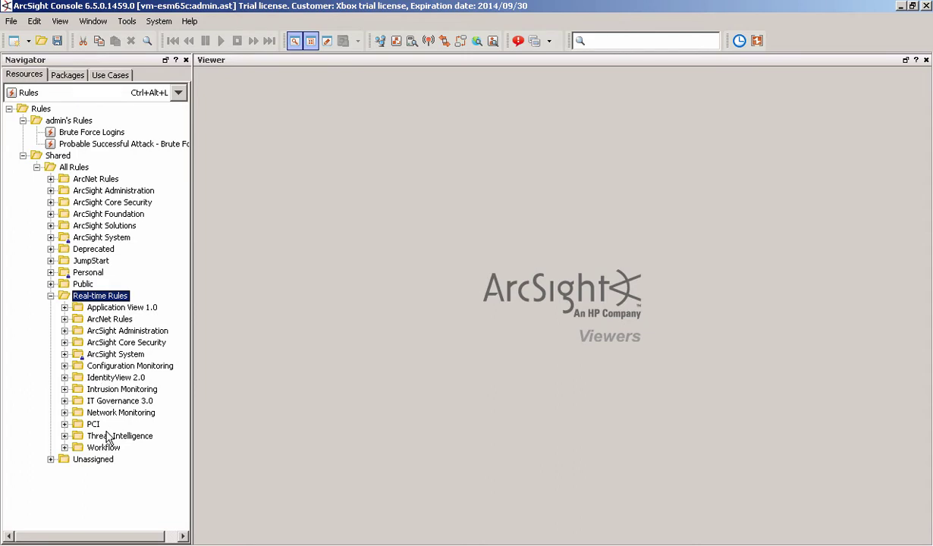
- Inspect the Reputation Security Monitor rules folder under ArcSight Solutions, then collapse Real-time Rules
{"action": "left_click", "coordinate": [50, 225]}
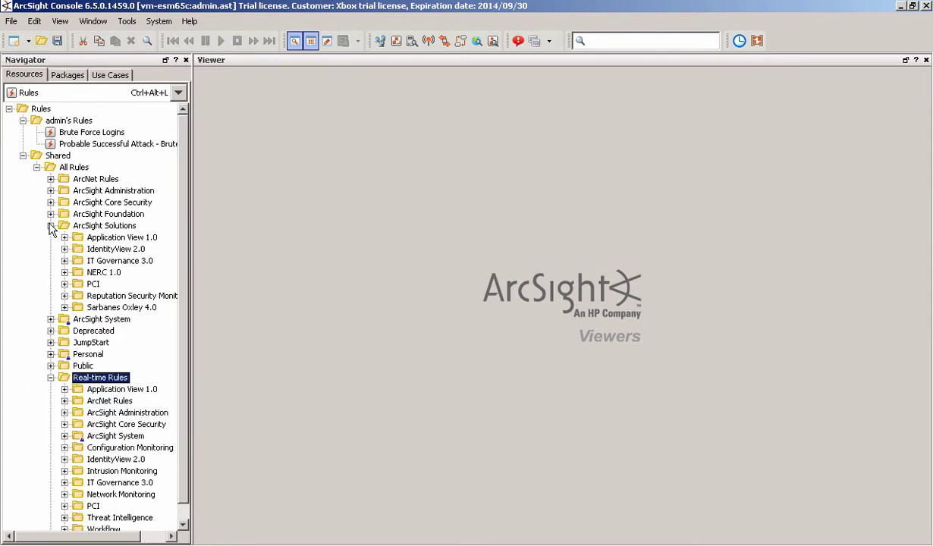
{"action": "left_click", "coordinate": [119, 298]}
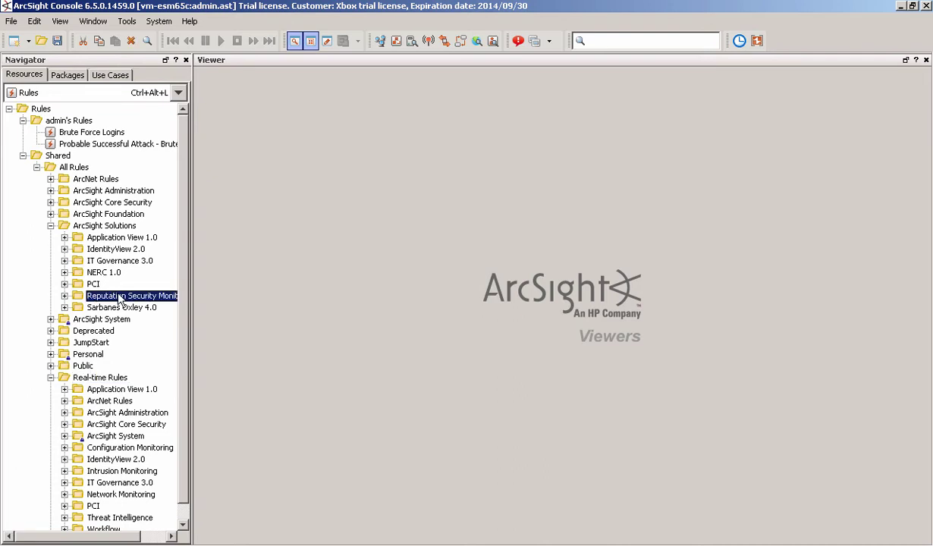
{"action": "right_click", "coordinate": [119, 300]}
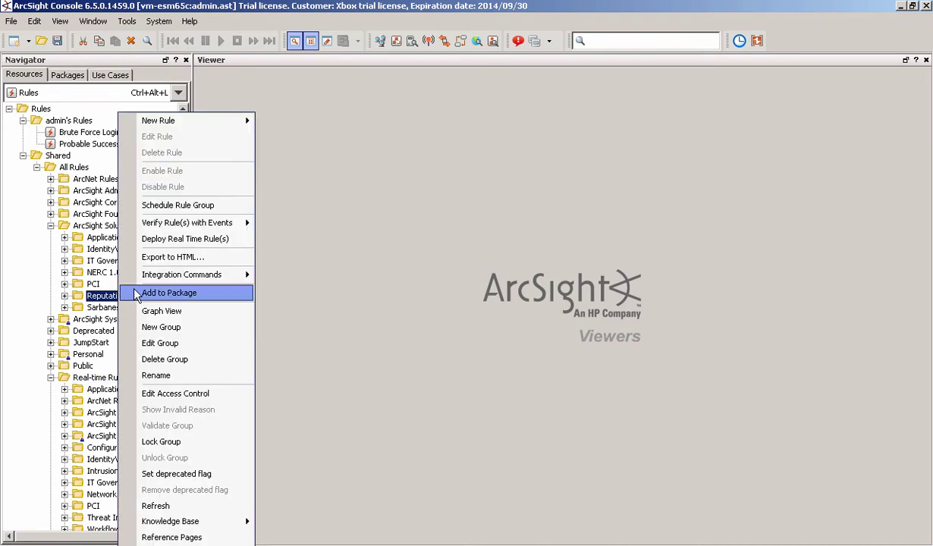
{"action": "left_click", "coordinate": [206, 242]}
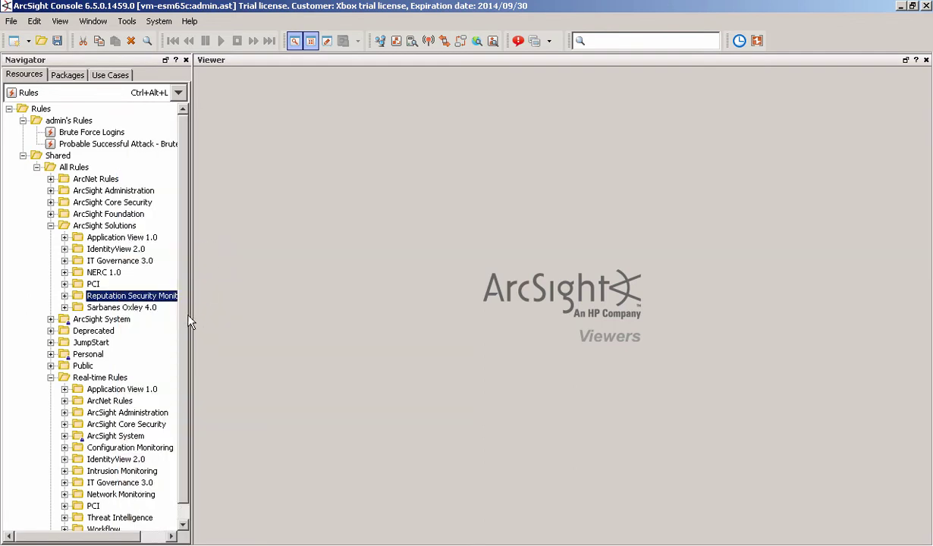
{"action": "scroll", "coordinate": [174, 315], "scroll_direction": "down", "scroll_amount": 1}
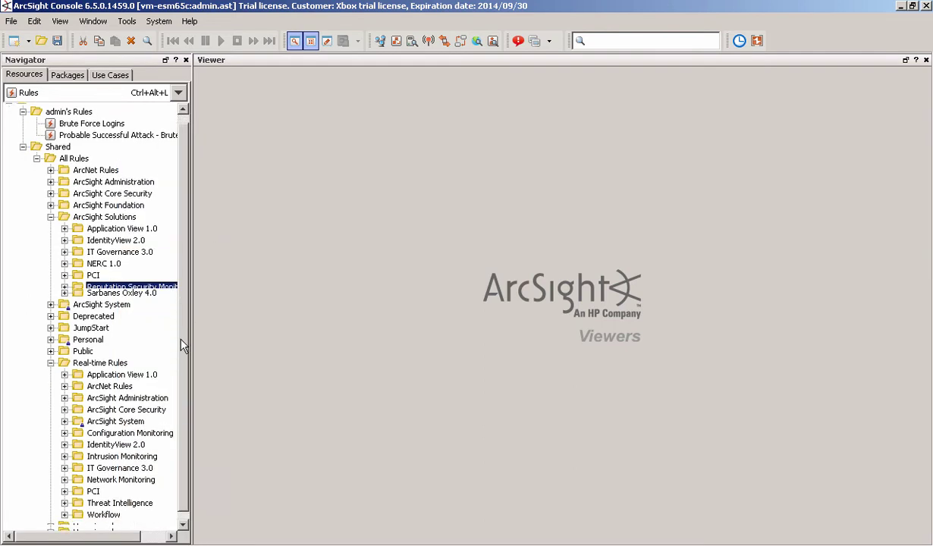
{"action": "left_click", "coordinate": [51, 361]}
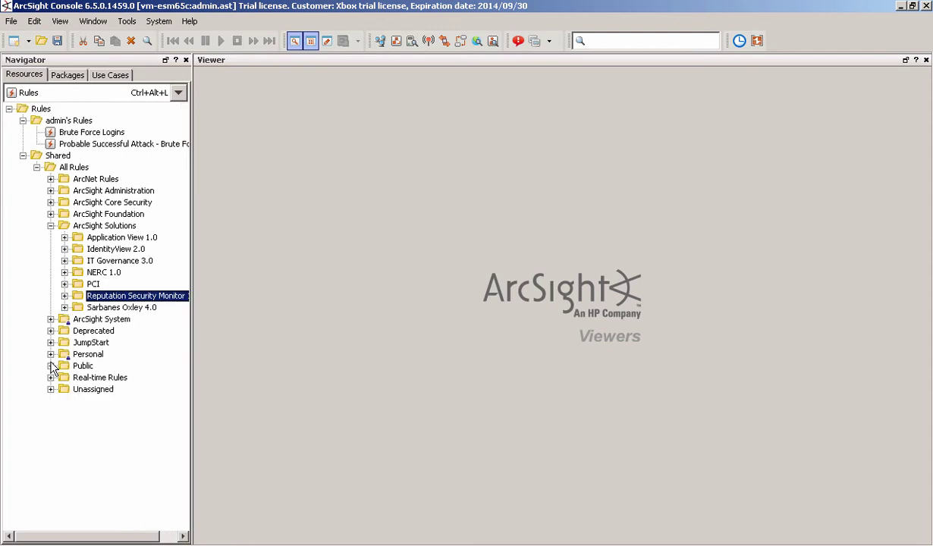
- Expand ArcSight Solutions > Reputation Security Monitor 1.5 use cases and widen the Navigator
{"action": "left_click", "coordinate": [112, 76]}
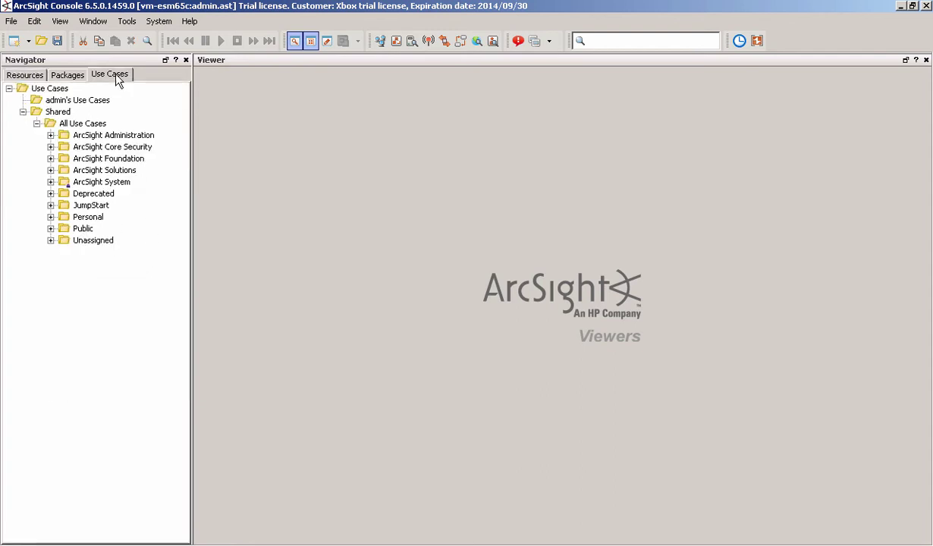
{"action": "left_click", "coordinate": [50, 171]}
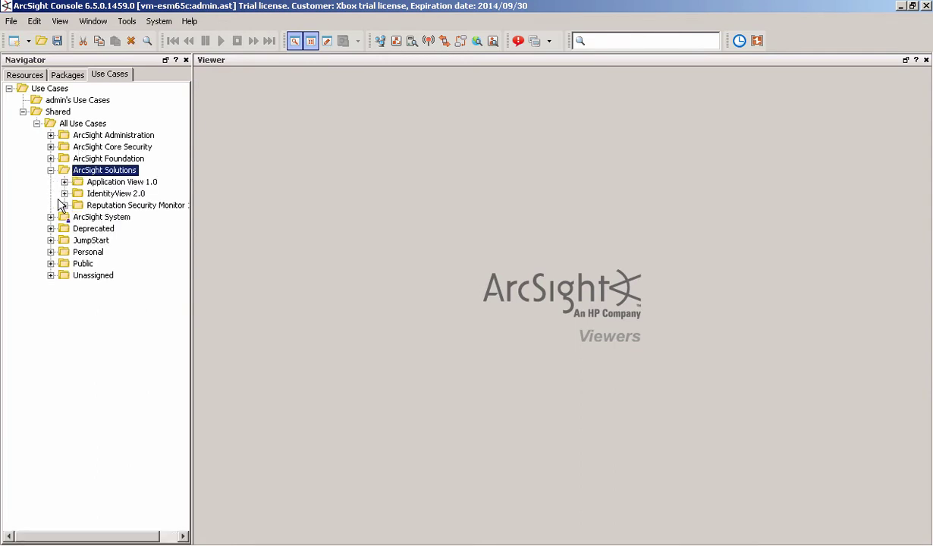
{"action": "left_click", "coordinate": [64, 206]}
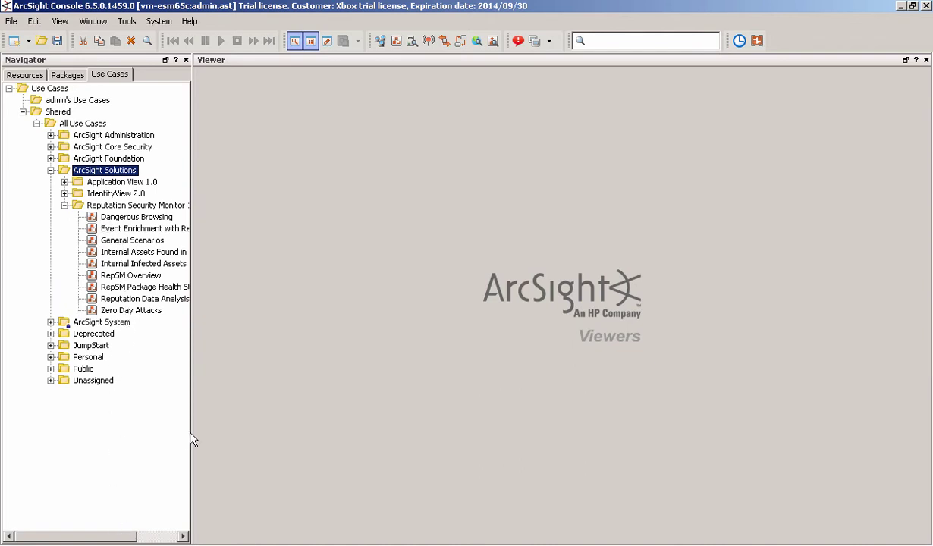
{"action": "left_click_drag", "start_coordinate": [192, 431], "coordinate": [238, 433]}
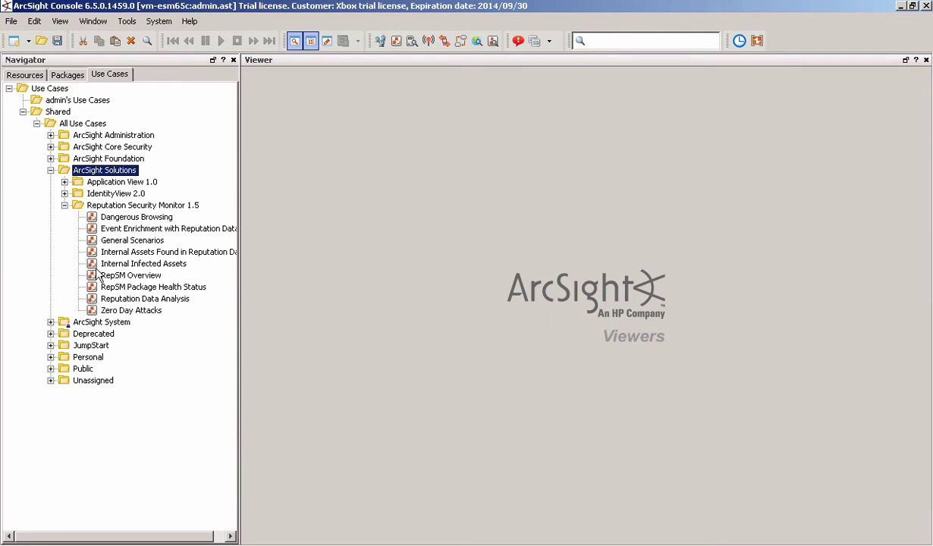
- Select the General Scenarios, Event Enrichment with Reputation Data and Internal Infected Assets use cases
{"action": "left_click", "coordinate": [115, 242]}
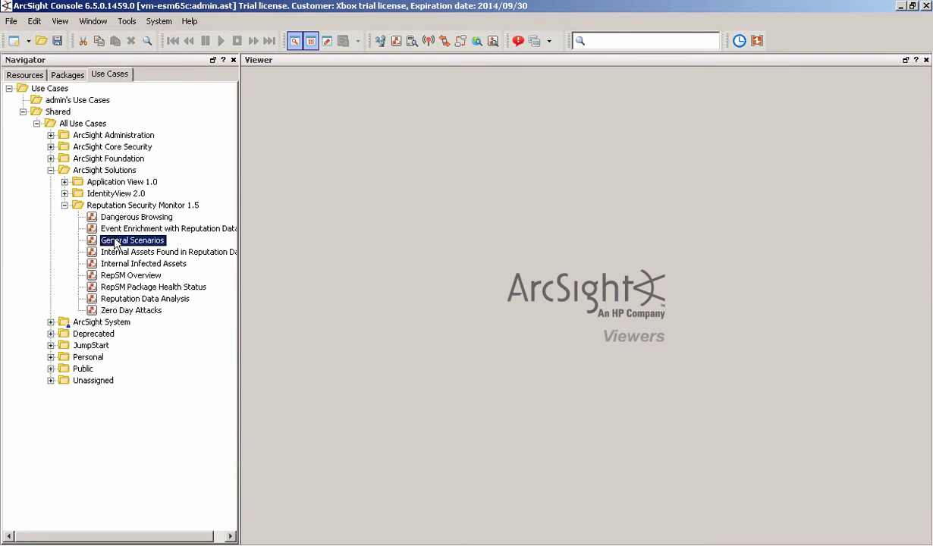
{"action": "right_click", "coordinate": [115, 242]}
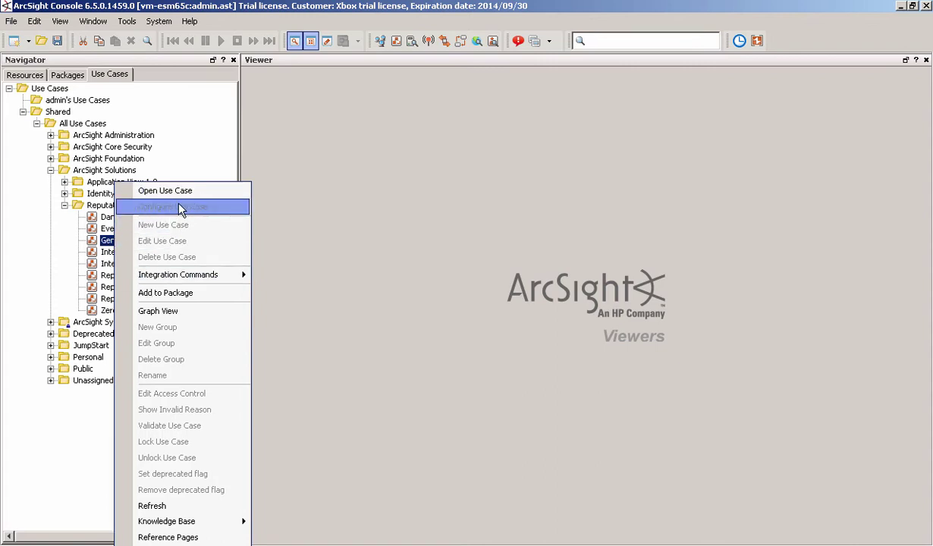
{"action": "left_click", "coordinate": [63, 227]}
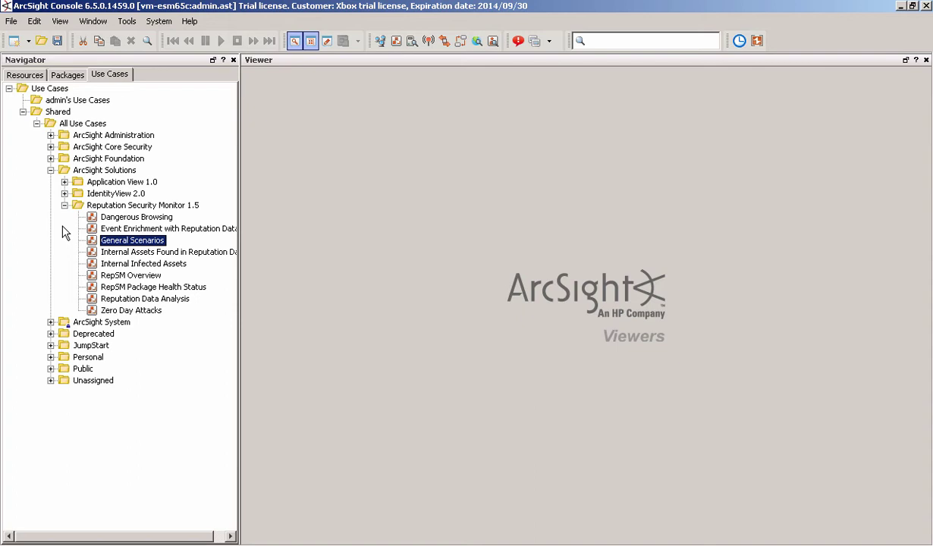
{"action": "left_click", "coordinate": [133, 229]}
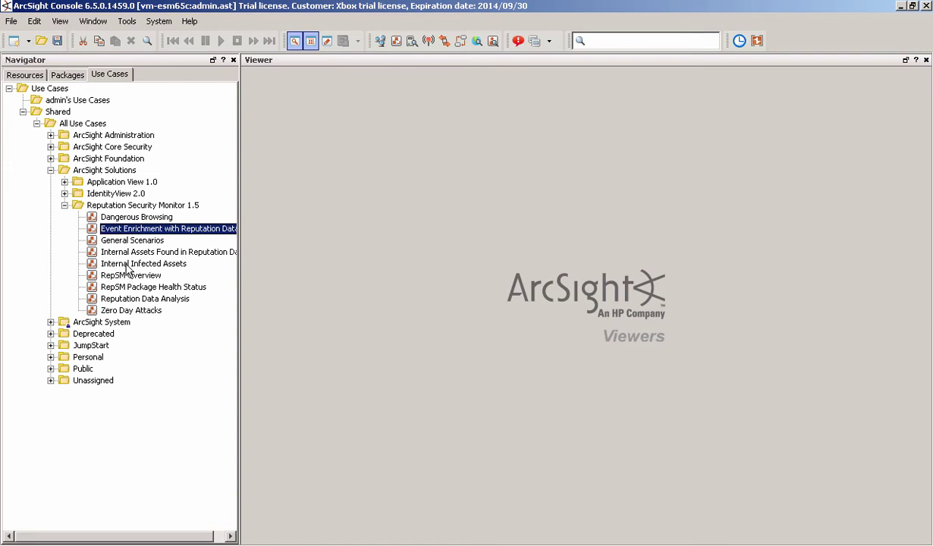
{"action": "left_click", "coordinate": [179, 265]}
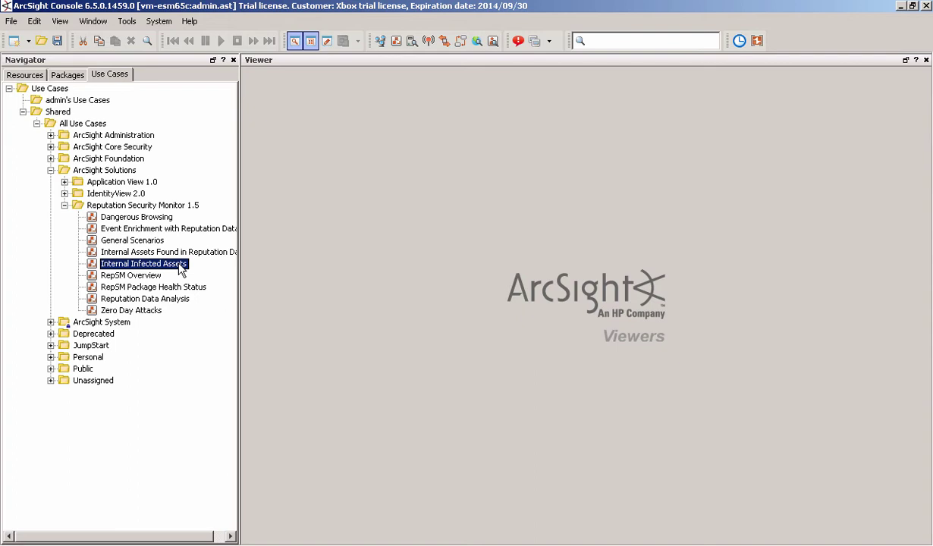
- Open the Internal Infected Assets use case from its context menu
{"action": "right_click", "coordinate": [179, 265]}
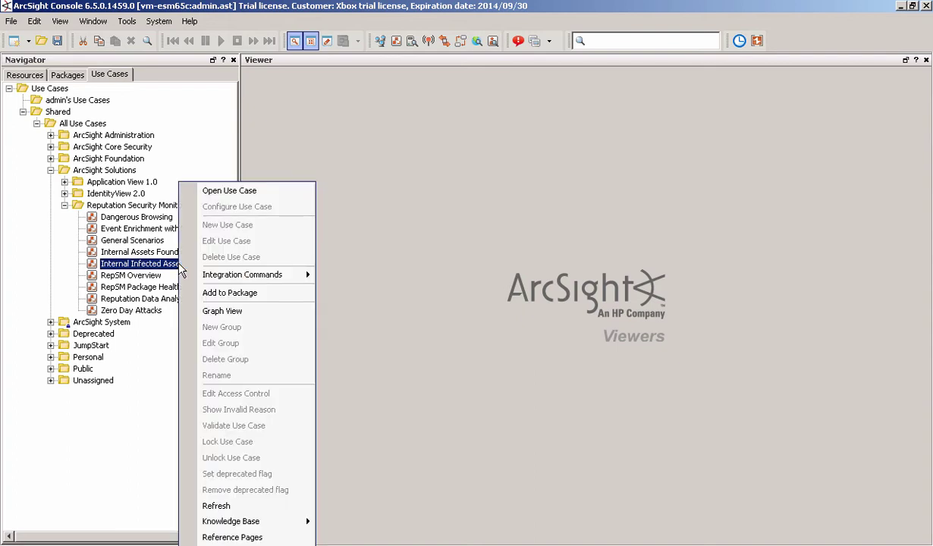
{"action": "left_click", "coordinate": [242, 191]}
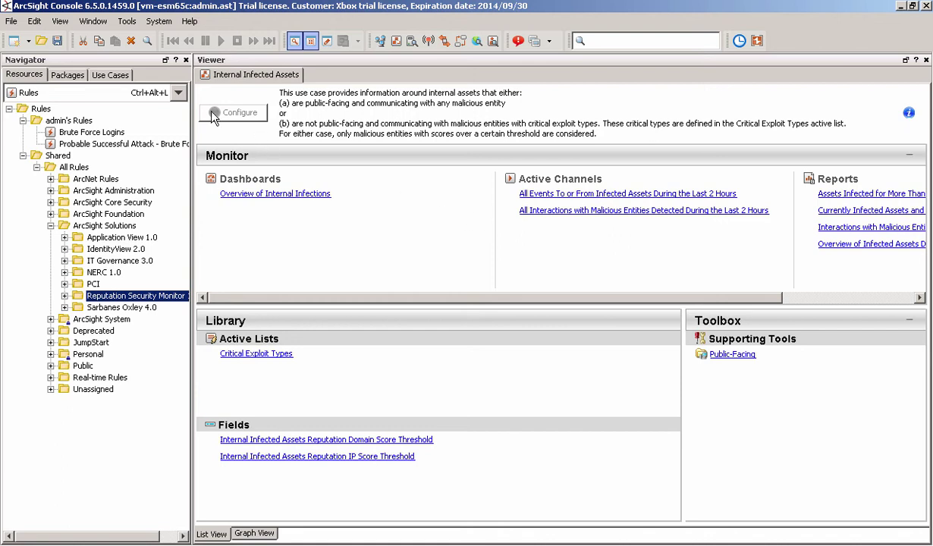
- Switch the Navigator to Lists and show the entries of the Malicious IP Addresses active list
{"action": "left_click", "coordinate": [179, 93]}
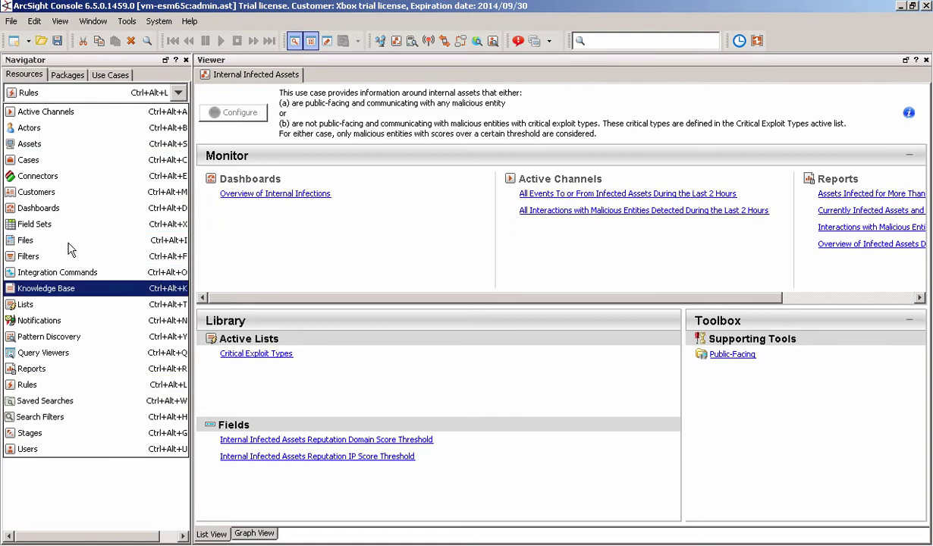
{"action": "left_click", "coordinate": [59, 300]}
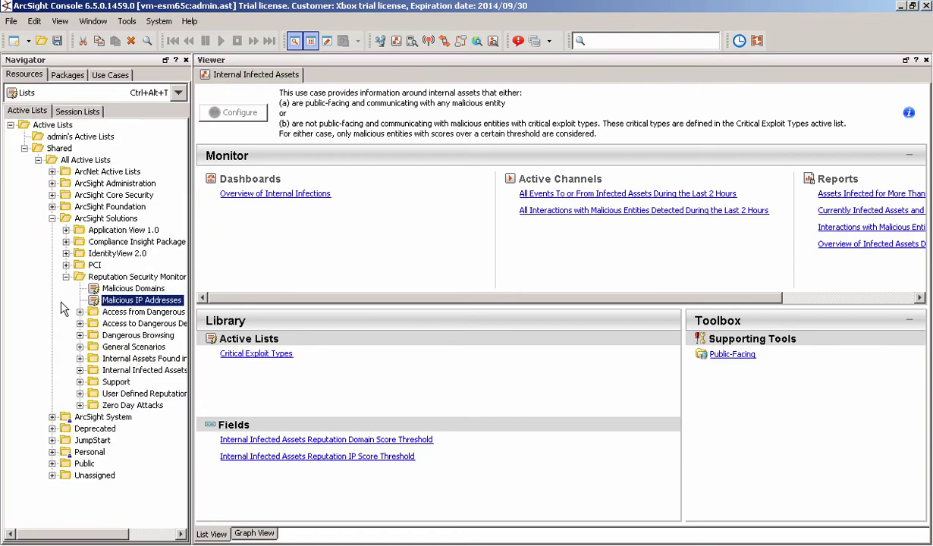
{"action": "right_click", "coordinate": [131, 306]}
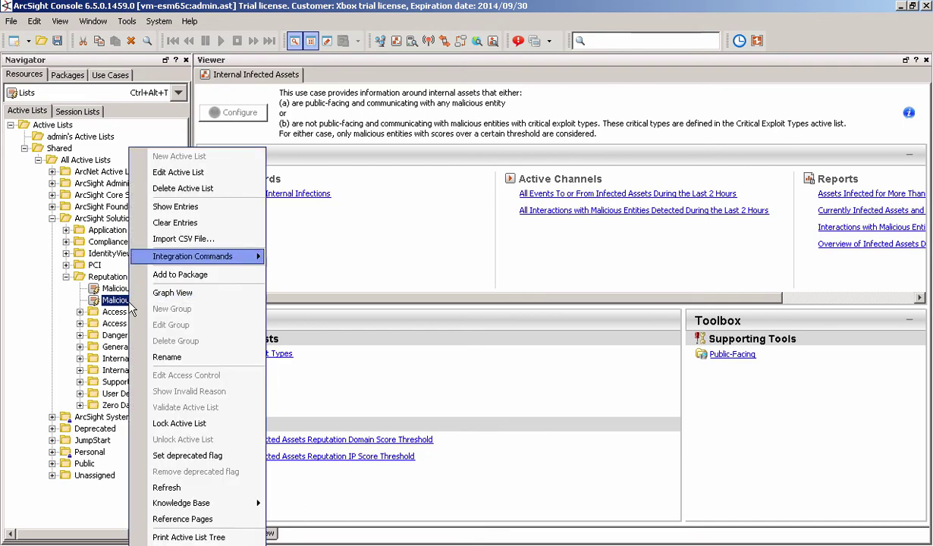
{"action": "left_click", "coordinate": [213, 207]}
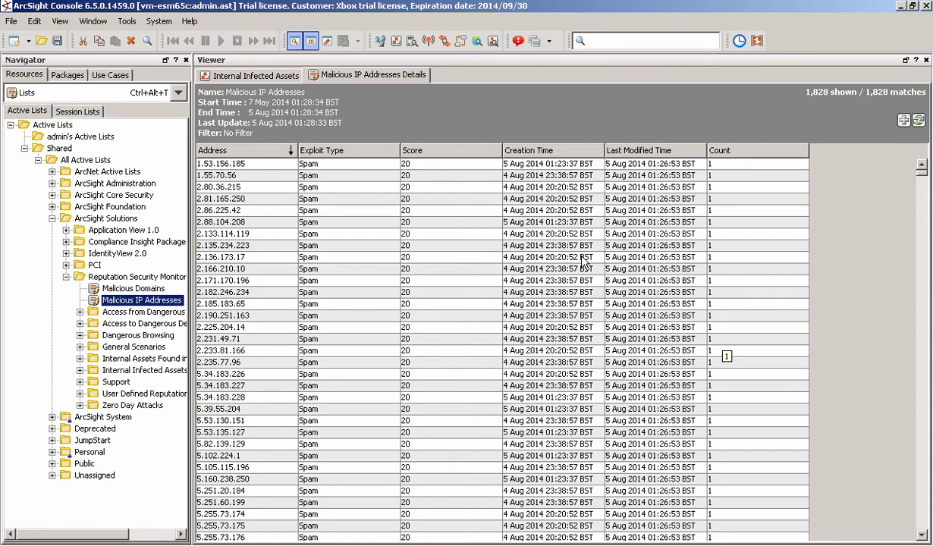
{"action": "left_click", "coordinate": [922, 398]}
{"action": "left_click", "coordinate": [922, 398]}
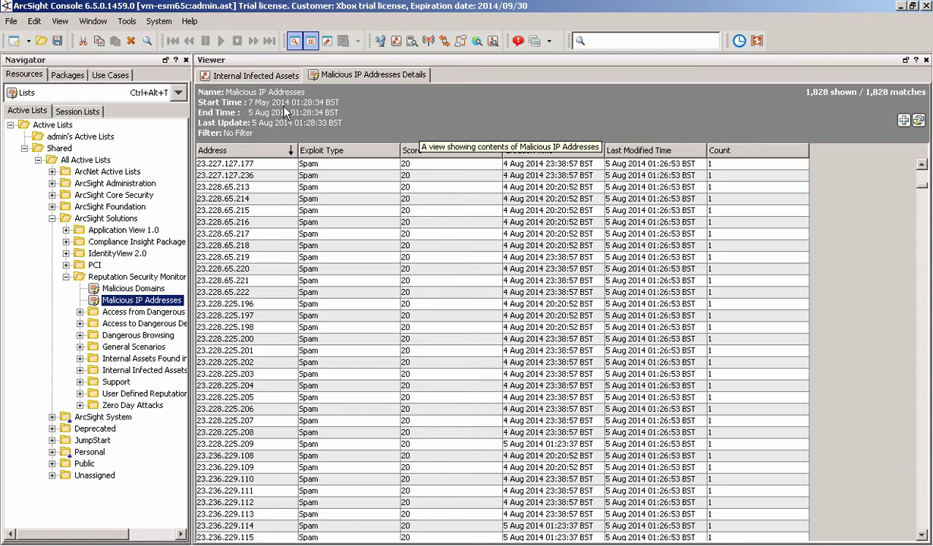
- Open the RepSM Resource Health dashboard under Reputation Security Monitor > RepSM Package Health Status
{"action": "left_click", "coordinate": [179, 93]}
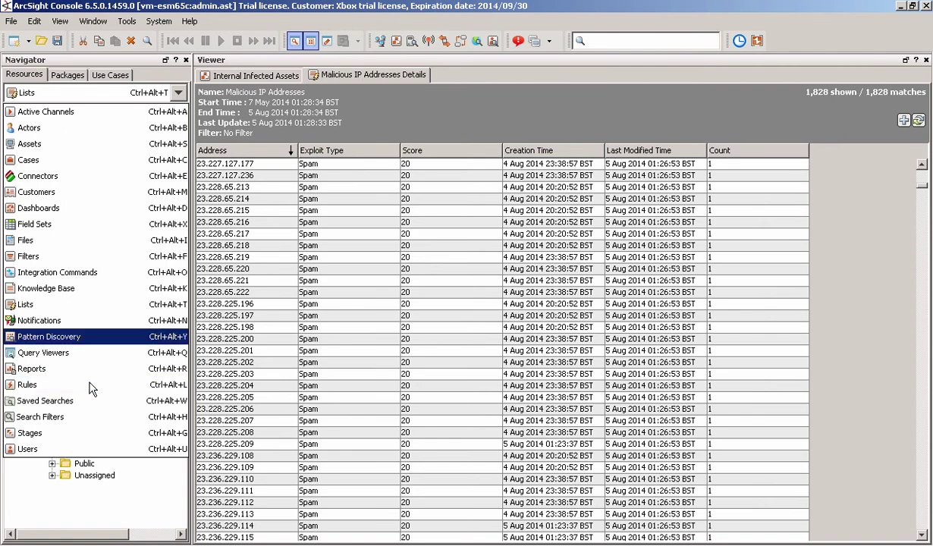
{"action": "left_click", "coordinate": [87, 208]}
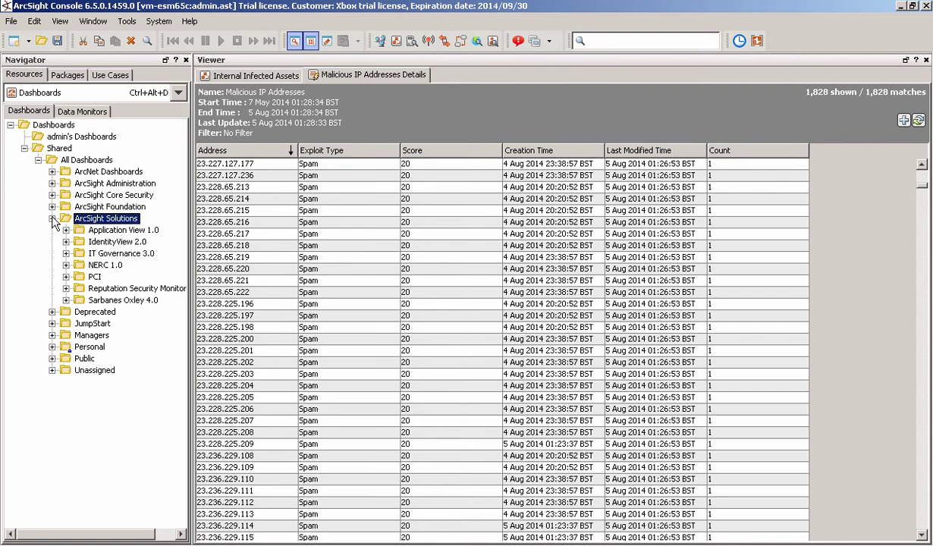
{"action": "left_click", "coordinate": [65, 289]}
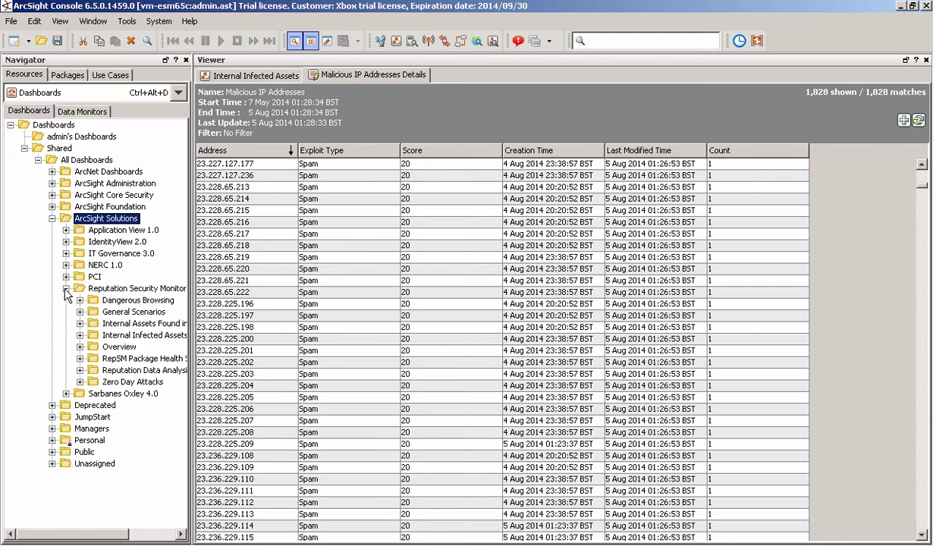
{"action": "left_click", "coordinate": [80, 358]}
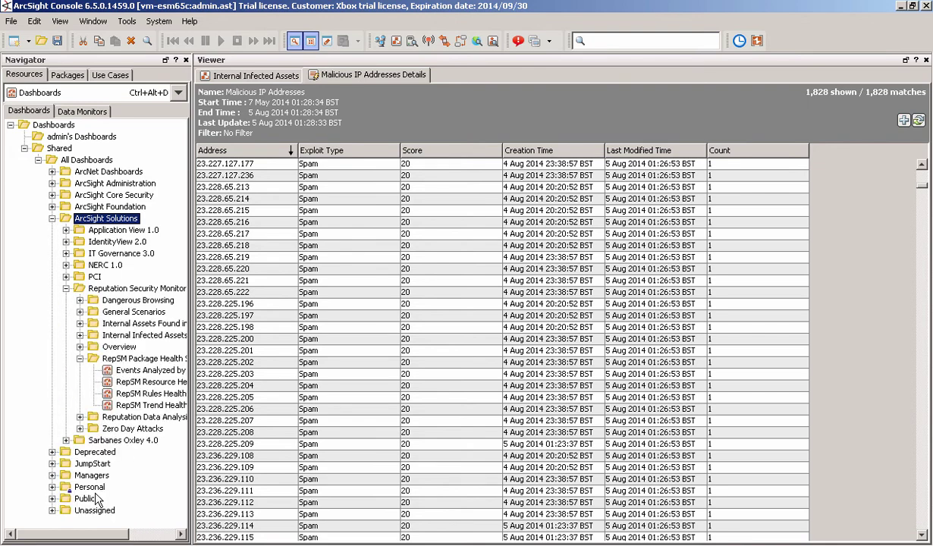
{"action": "left_click_drag", "start_coordinate": [91, 534], "coordinate": [134, 540]}
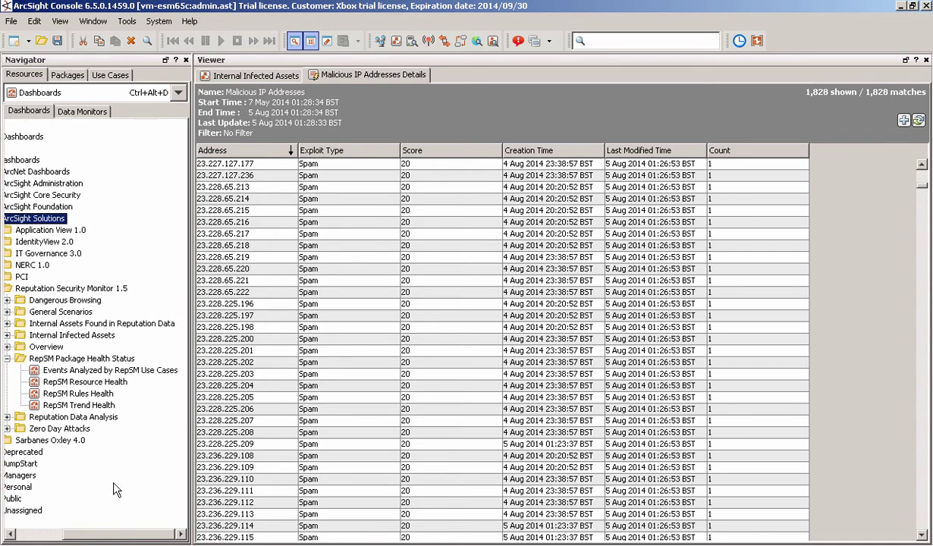
{"action": "double_click", "coordinate": [61, 383]}
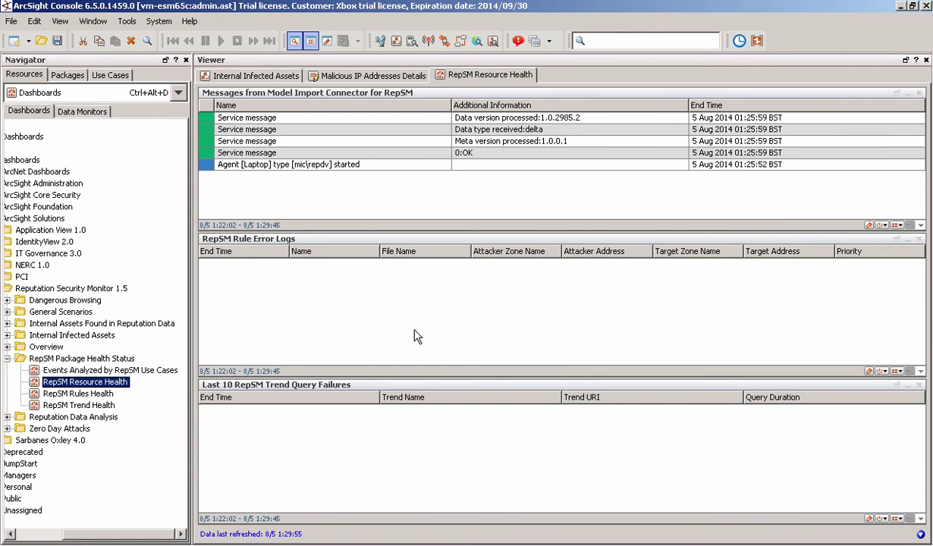
- Scroll the Navigator tree back to its left edge
{"action": "left_click", "coordinate": [37, 536]}
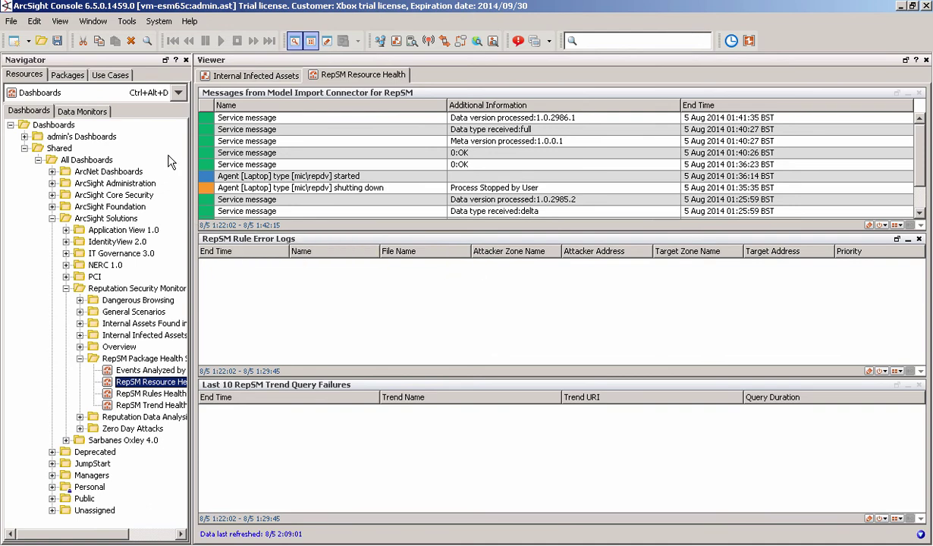
- Switch the Navigator to Active Channels and open Malicious Communication Matches Recently
{"action": "left_click", "coordinate": [179, 92]}
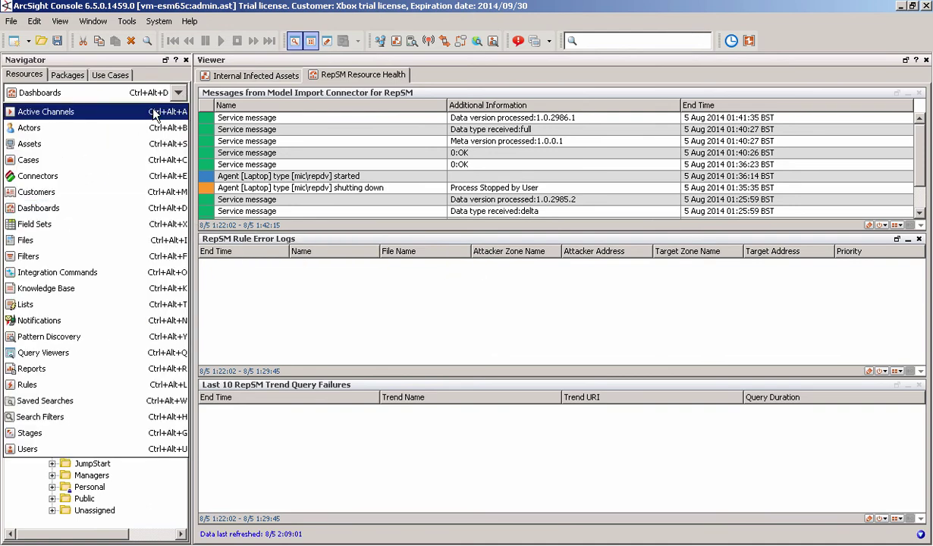
{"action": "left_click", "coordinate": [161, 115]}
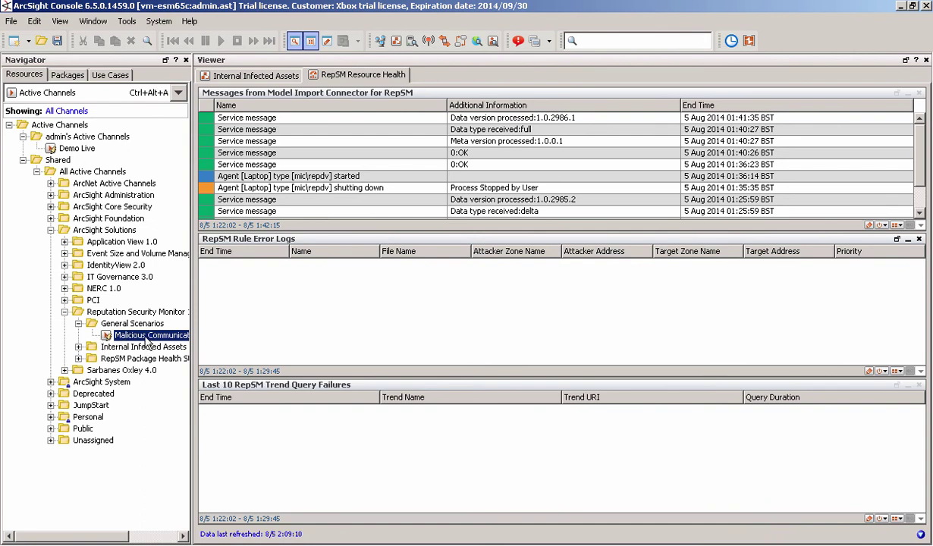
{"action": "double_click", "coordinate": [145, 336]}
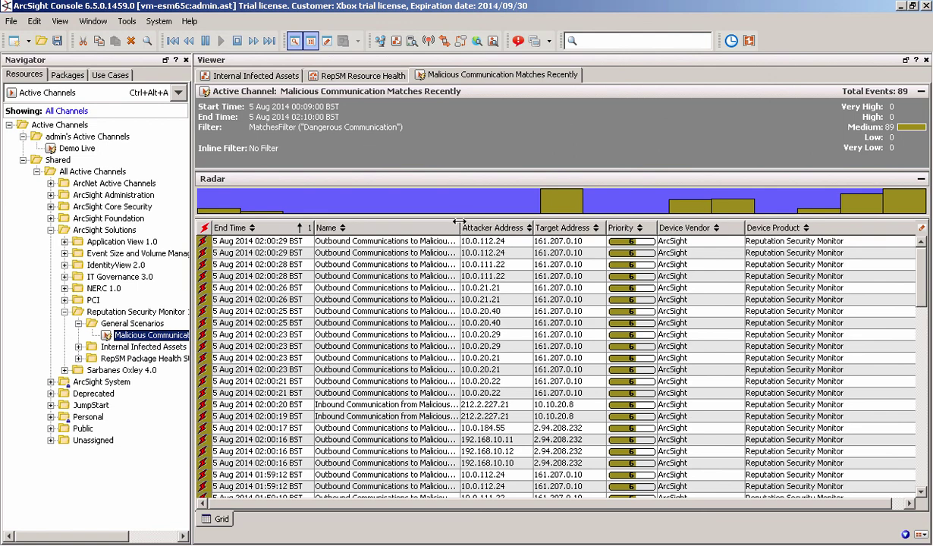
- Widen the channel's Name column to show full event names like 'Outbound Communications to Malicious Domains'
{"action": "left_click_drag", "start_coordinate": [459, 225], "coordinate": [503, 226]}
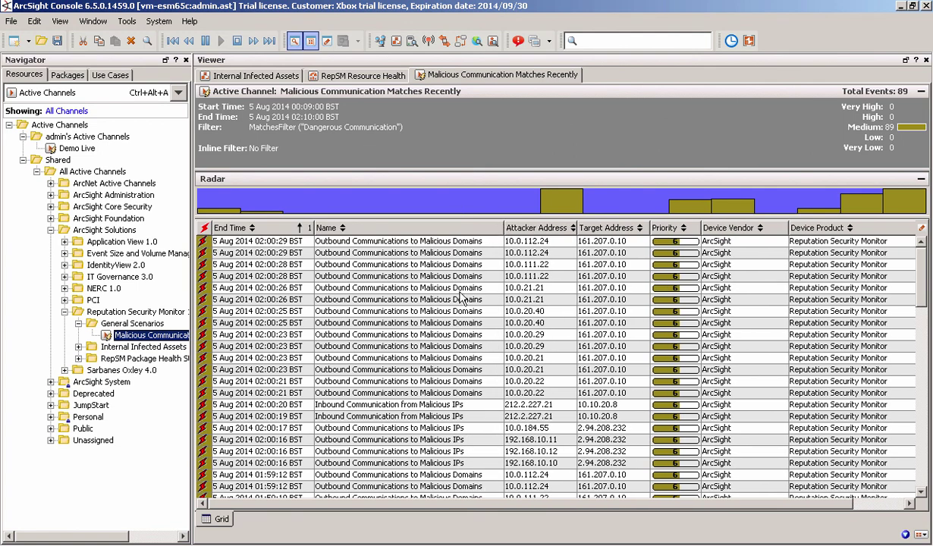